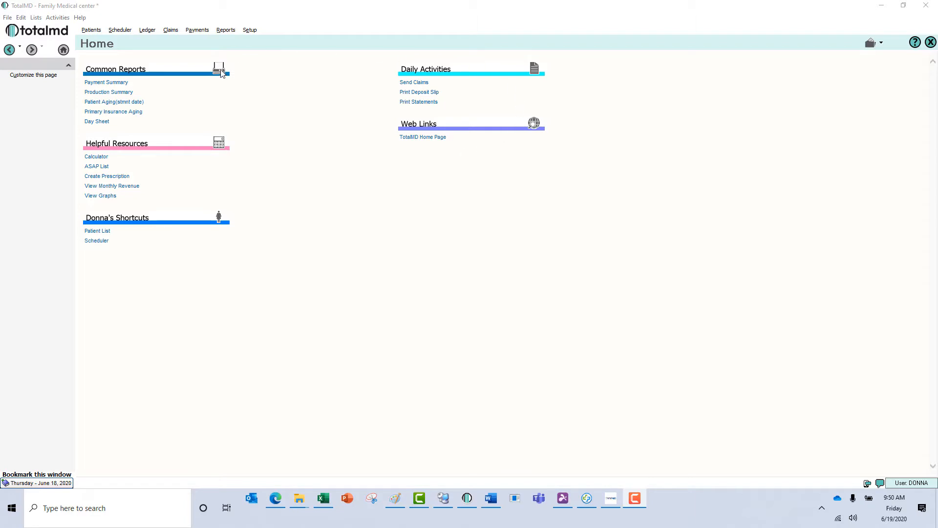
Step: Open the practice setup and review its practice name, address, bank account, default area code, NPI and Slyce key fields
{"action": "left_click", "coordinate": [249, 31]}
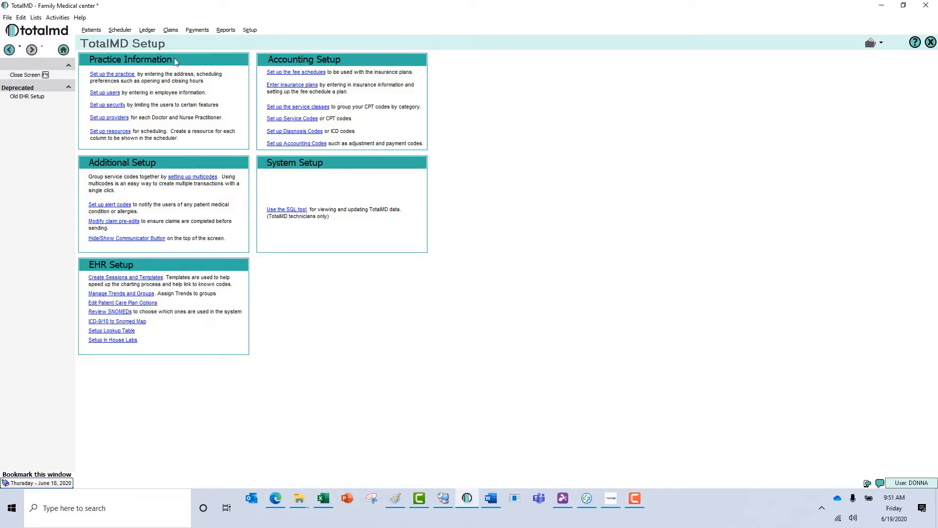
{"action": "left_click", "coordinate": [124, 74]}
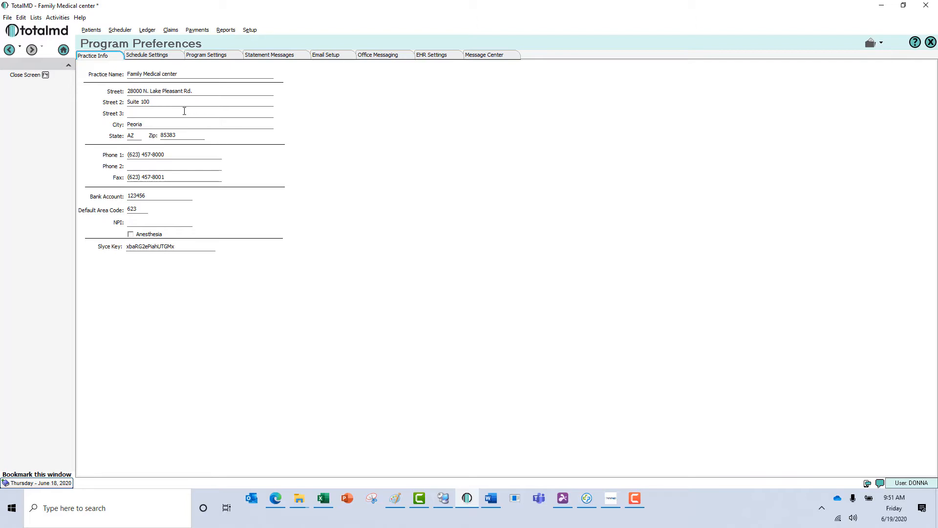
{"action": "left_click", "coordinate": [208, 74]}
{"action": "left_click", "coordinate": [204, 90]}
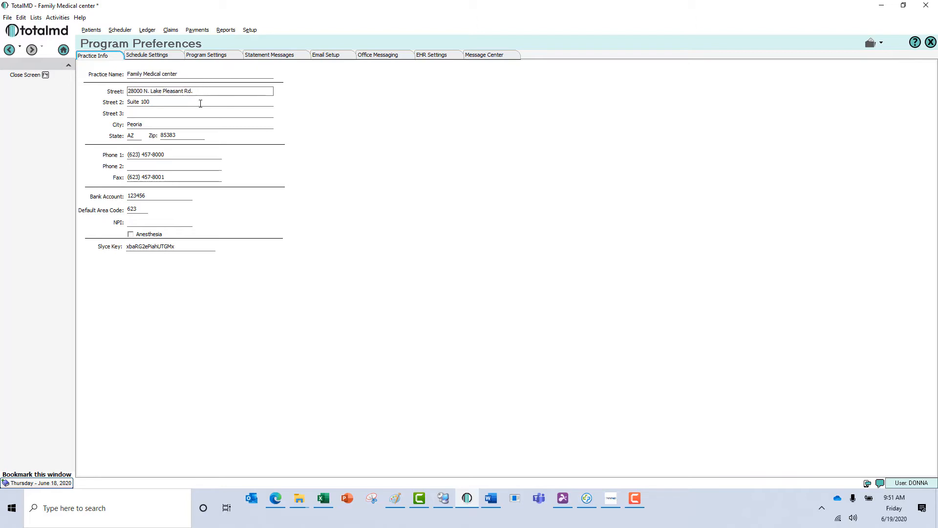
{"action": "left_click", "coordinate": [200, 103]}
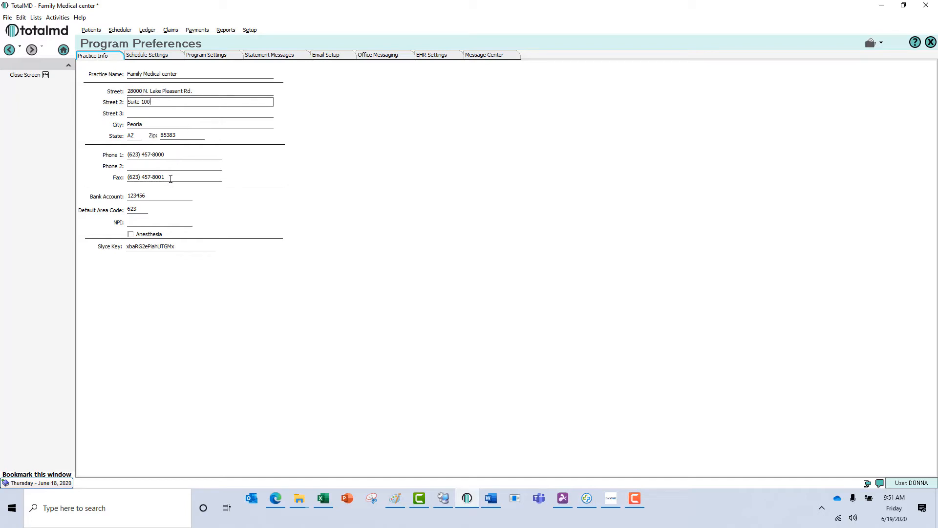
{"action": "left_click", "coordinate": [163, 195]}
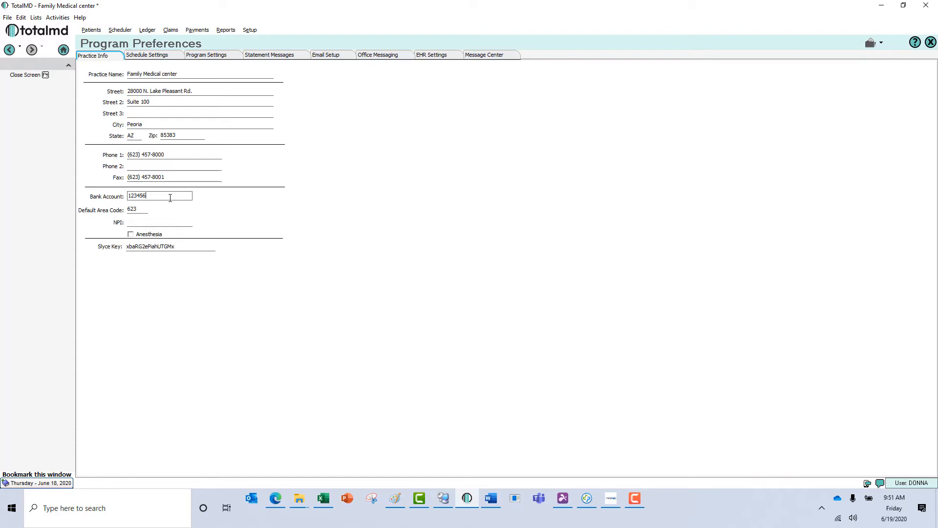
{"action": "left_click", "coordinate": [142, 211]}
{"action": "left_click", "coordinate": [153, 222]}
{"action": "left_click", "coordinate": [196, 246]}
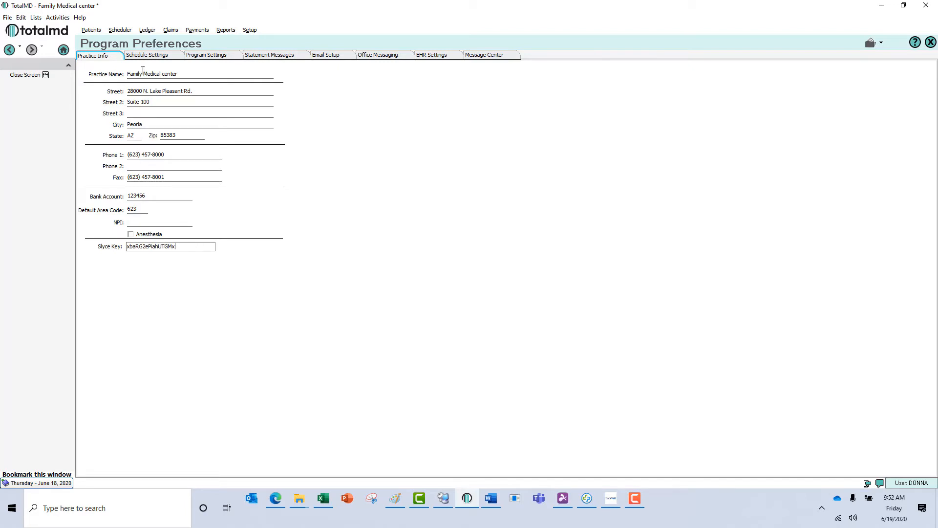
Step: In the schedule settings, mark Saturday as open and set appointment line 1 to Chart Number and line 5 to Phone Number
{"action": "left_click", "coordinate": [158, 55]}
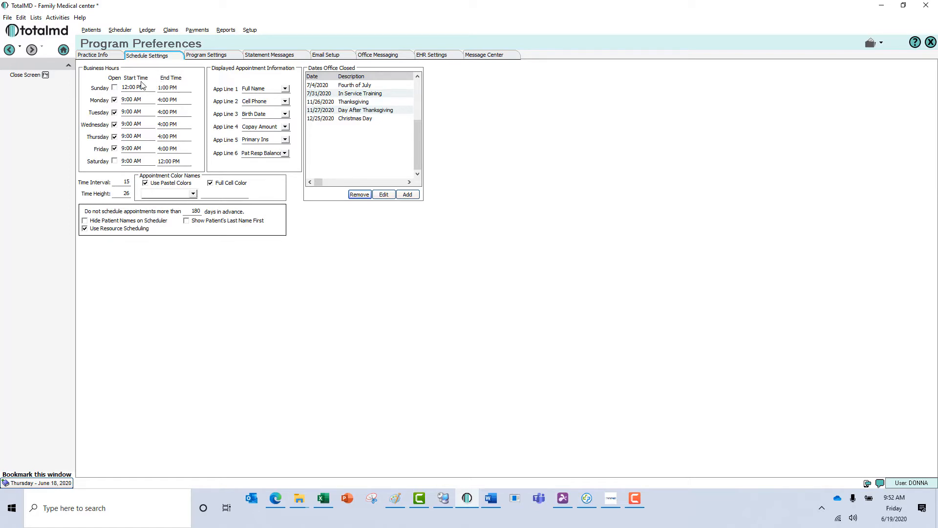
{"action": "left_click", "coordinate": [114, 161]}
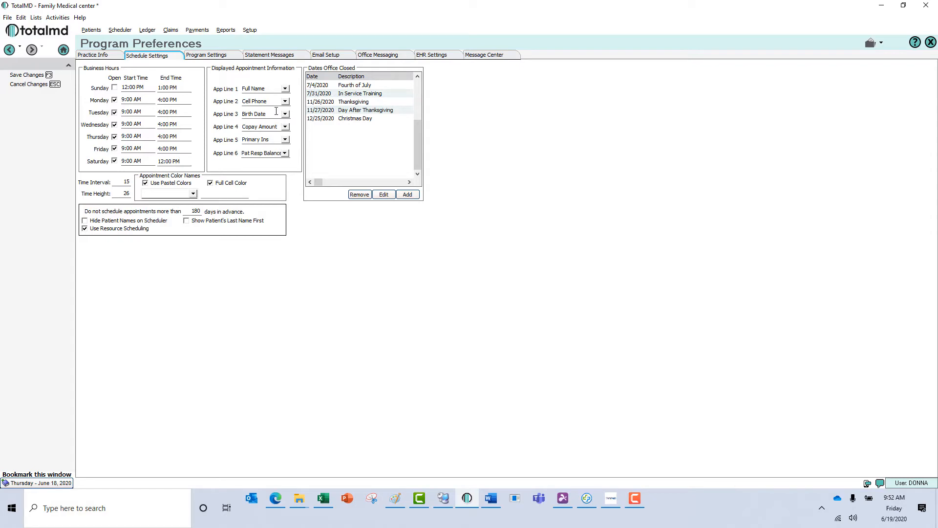
{"action": "left_click", "coordinate": [285, 89]}
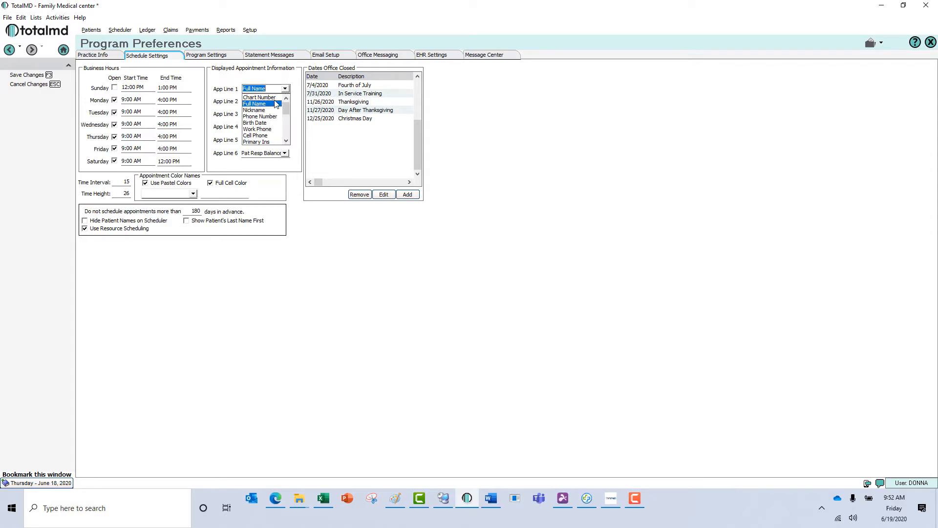
{"action": "left_click", "coordinate": [276, 98]}
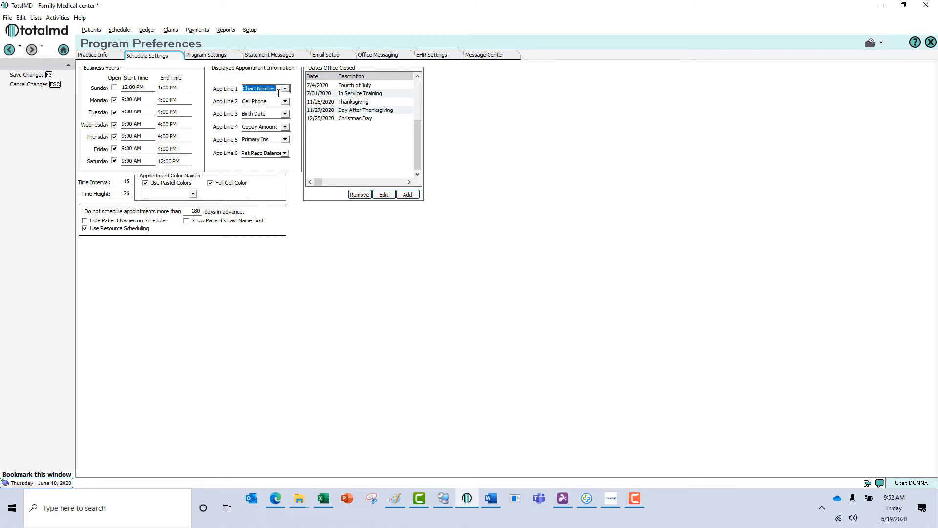
{"action": "left_click", "coordinate": [285, 139]}
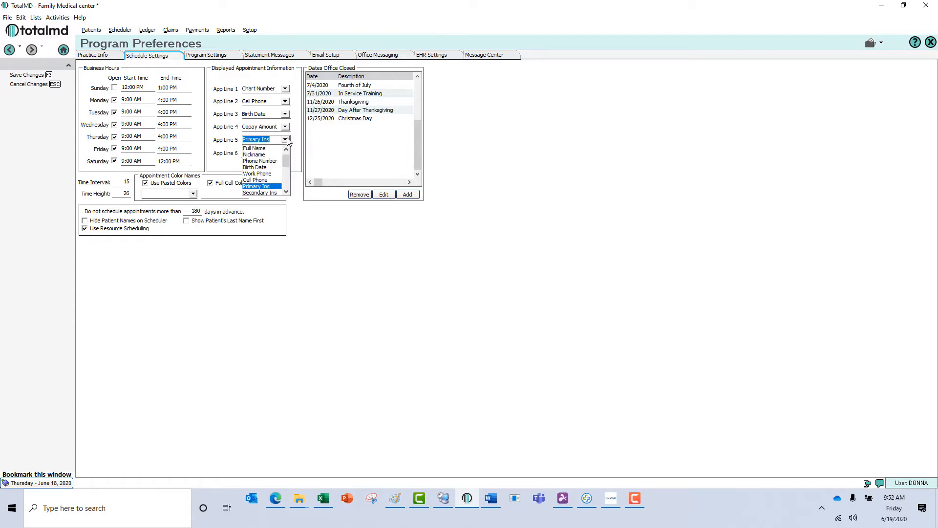
{"action": "left_click", "coordinate": [272, 162]}
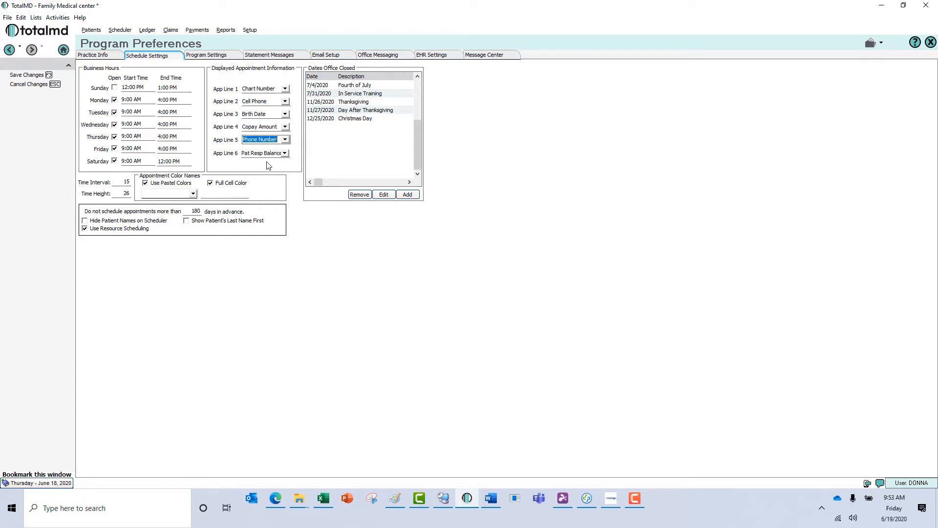
Step: Review the time interval and height fields, and compare the appointment color list with pastel colors on and off
{"action": "left_click", "coordinate": [128, 184]}
{"action": "left_click", "coordinate": [130, 193]}
{"action": "left_click", "coordinate": [145, 183]}
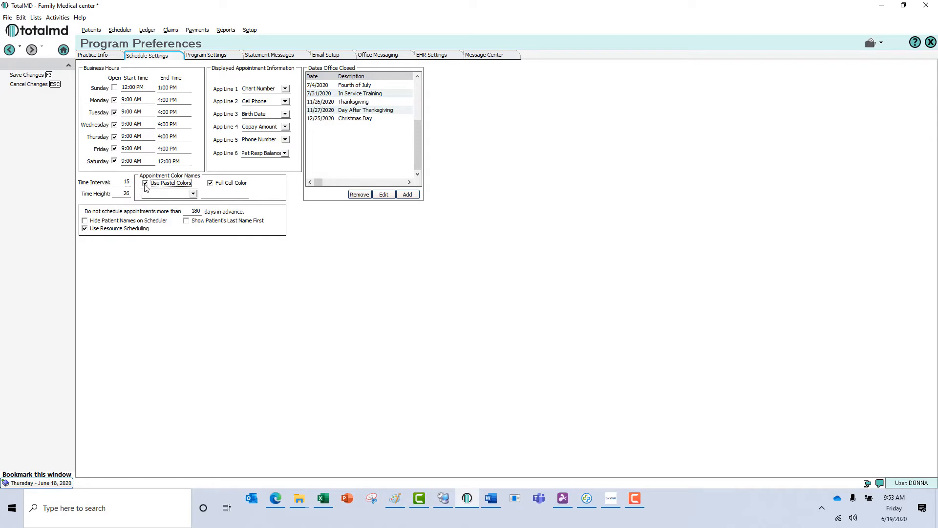
{"action": "left_click", "coordinate": [194, 194]}
{"action": "left_click", "coordinate": [195, 194]}
{"action": "left_click", "coordinate": [147, 184]}
{"action": "left_click", "coordinate": [148, 184]}
{"action": "left_click", "coordinate": [193, 194]}
{"action": "left_click", "coordinate": [194, 195]}
Step: Rename the Azul appointment color as Occupational Therapy
{"action": "left_click", "coordinate": [193, 195]}
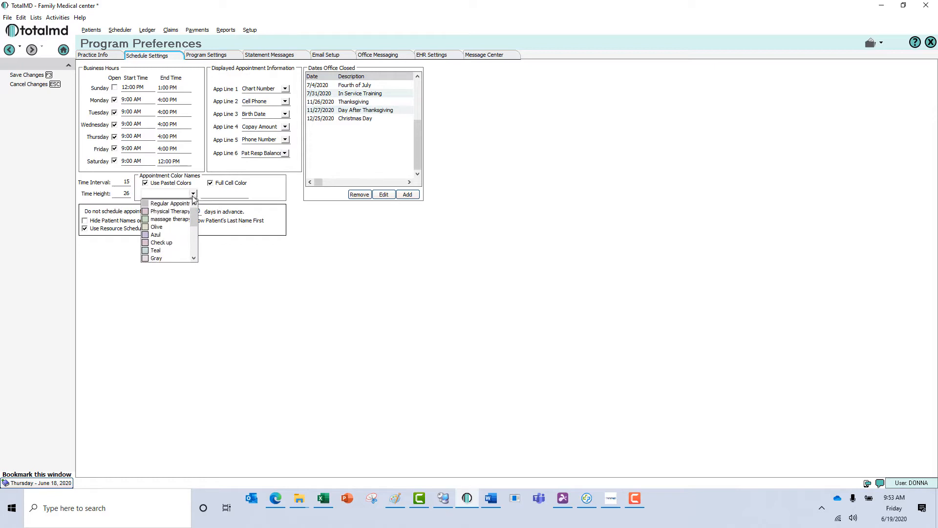
{"action": "left_click", "coordinate": [173, 235]}
{"action": "key", "text": "Tab"}
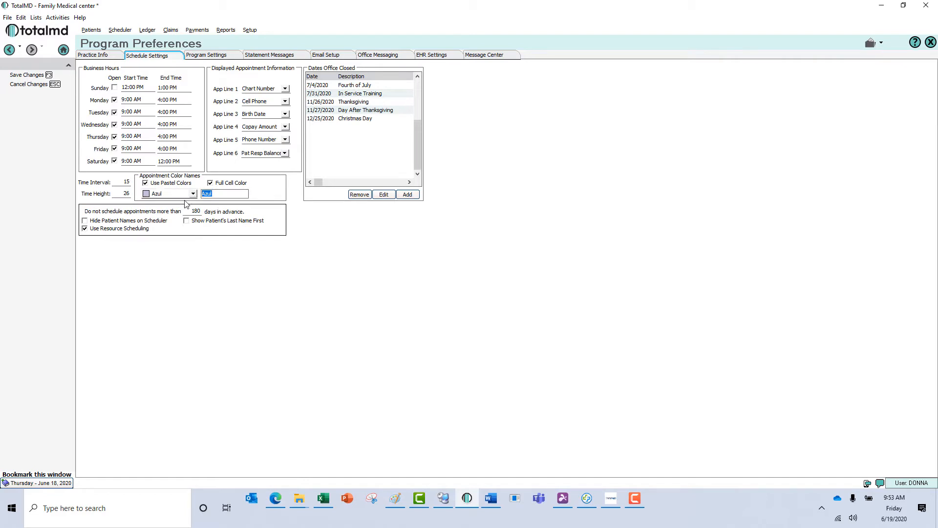
{"action": "type", "text": "O"}
{"action": "type", "text": "ccupatio"}
{"action": "type", "text": "nal Thera"}
{"action": "type", "text": "py"}
Step: Add 12/28/2020 as an office closed date with the description Day After Christmas
{"action": "left_click", "coordinate": [408, 195]}
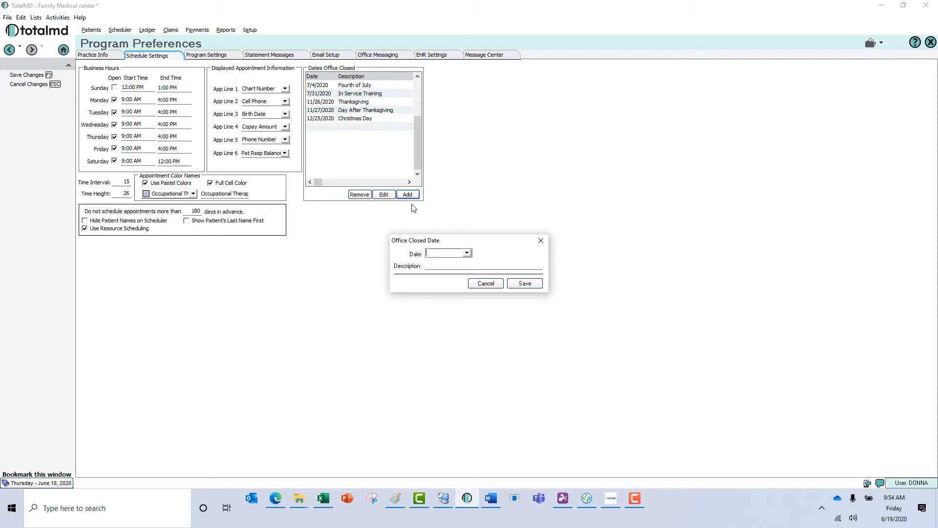
{"action": "left_click", "coordinate": [467, 253]}
{"action": "left_click", "coordinate": [504, 265]}
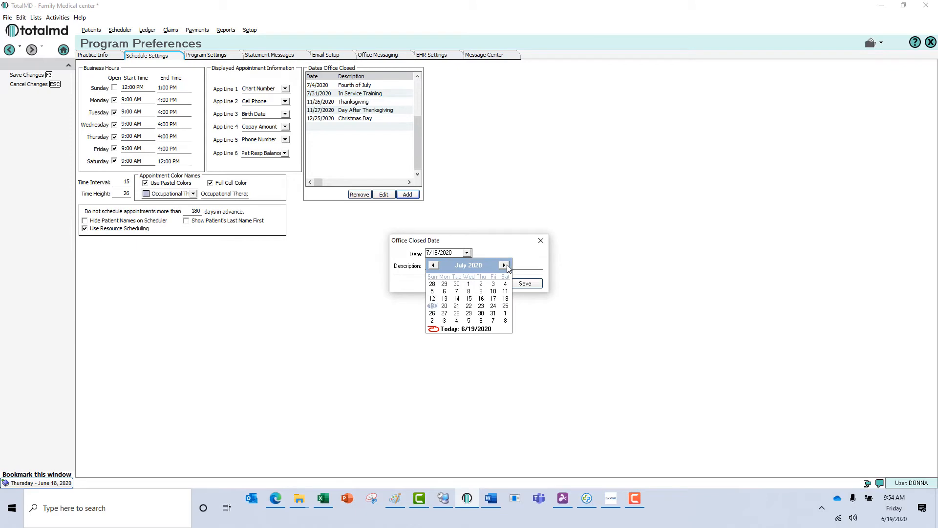
{"action": "left_click", "coordinate": [504, 265]}
{"action": "left_click", "coordinate": [503, 265]}
{"action": "left_click", "coordinate": [504, 265]}
{"action": "left_click", "coordinate": [504, 265]}
{"action": "left_click", "coordinate": [503, 265]}
{"action": "left_click", "coordinate": [445, 313]}
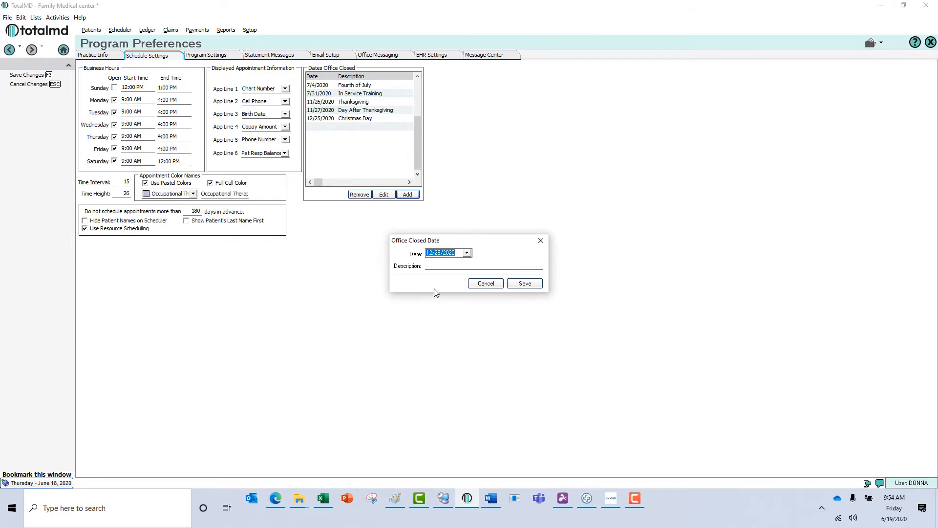
{"action": "left_click", "coordinate": [428, 265]}
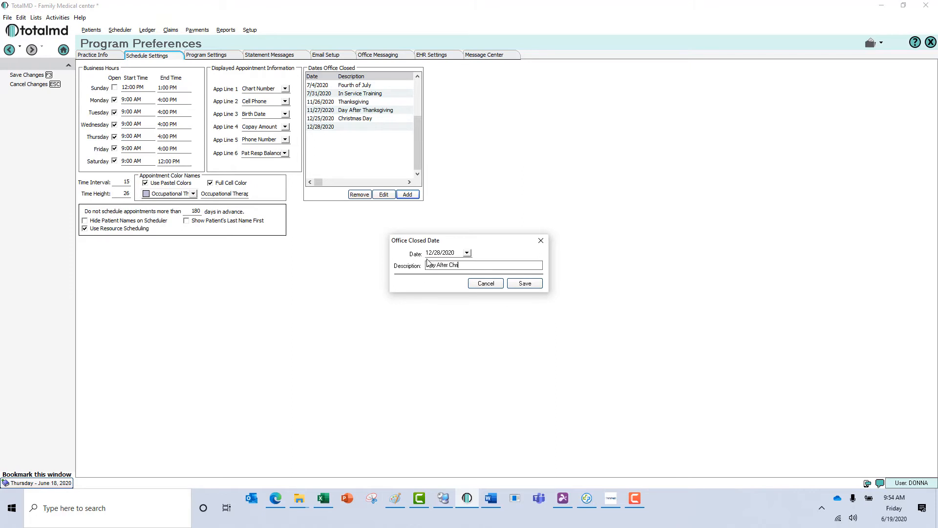
{"action": "type", "text": "stmas"}
{"action": "left_click", "coordinate": [523, 283]}
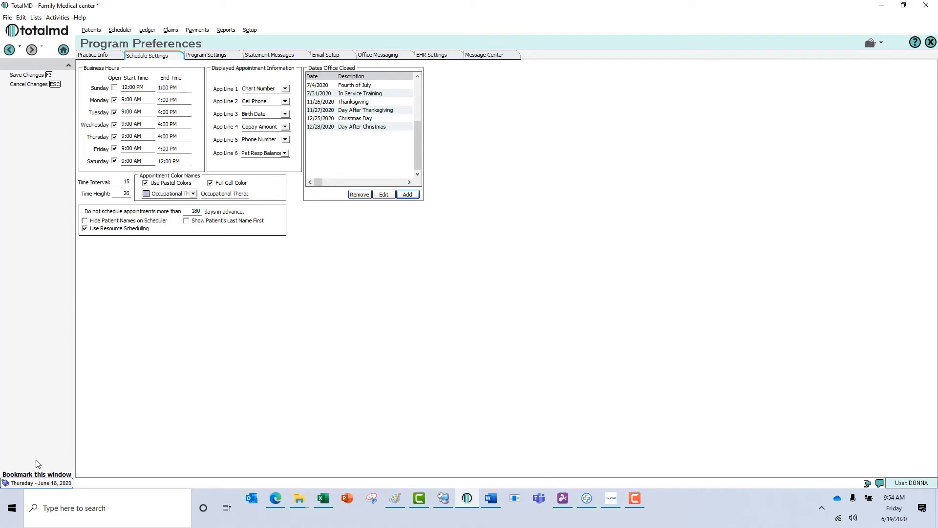
Step: Bookmark the Program Preferences window, switch to the bookmarked schedule, and return to the preferences
{"action": "left_click", "coordinate": [39, 474]}
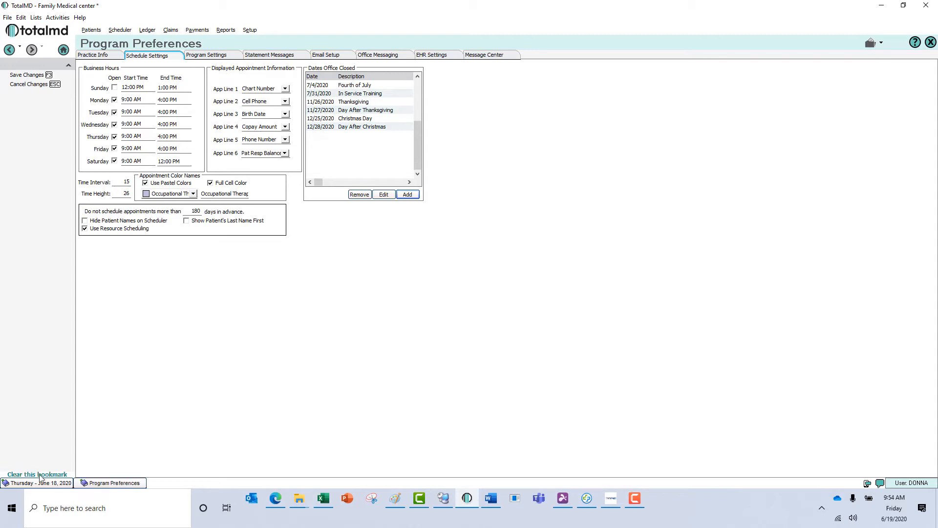
{"action": "left_click", "coordinate": [41, 483]}
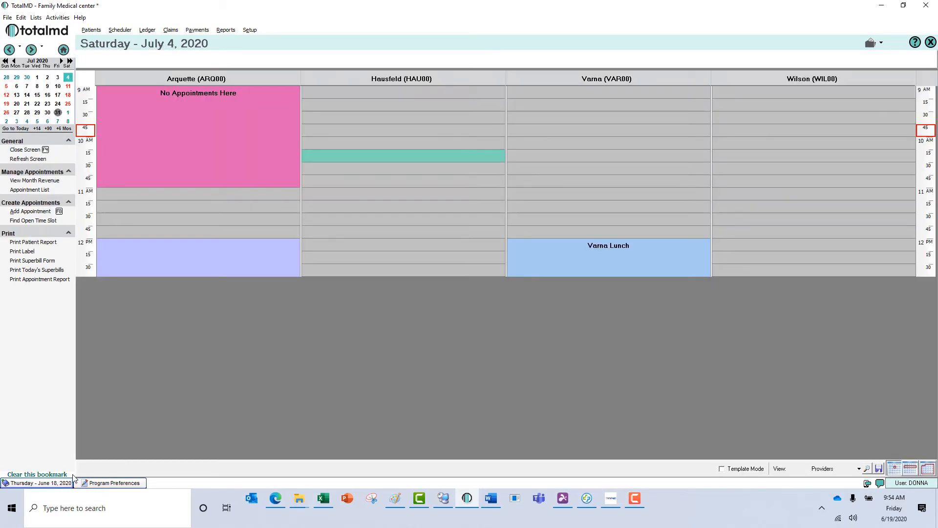
{"action": "left_click", "coordinate": [96, 484]}
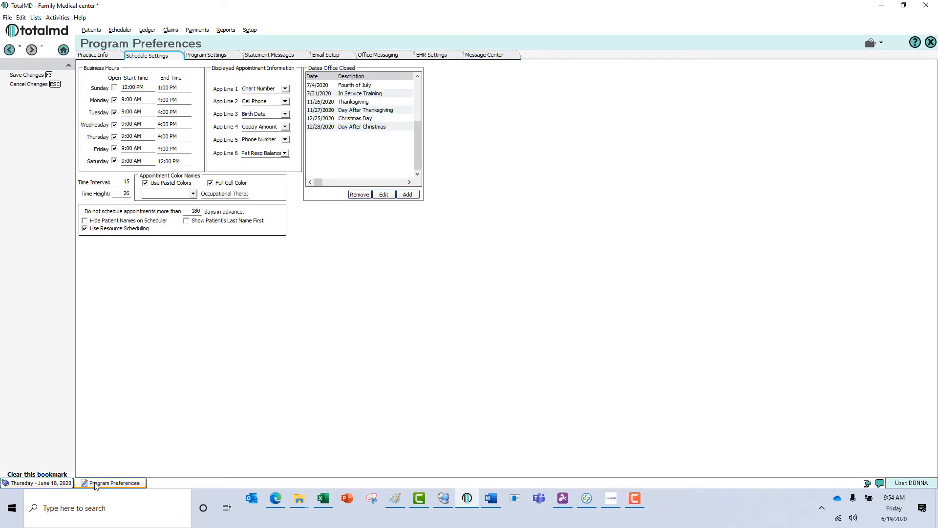
Step: Open the bookmarked June 18, 2020 schedule and view the details of the 12 PM appointment in the second provider's column
{"action": "left_click", "coordinate": [43, 483]}
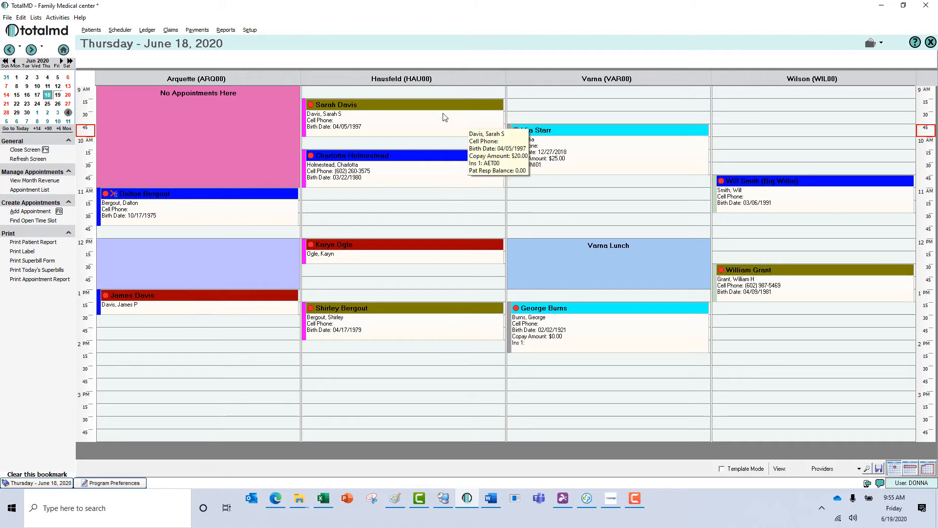
{"action": "mouse_move", "coordinate": [351, 253]}
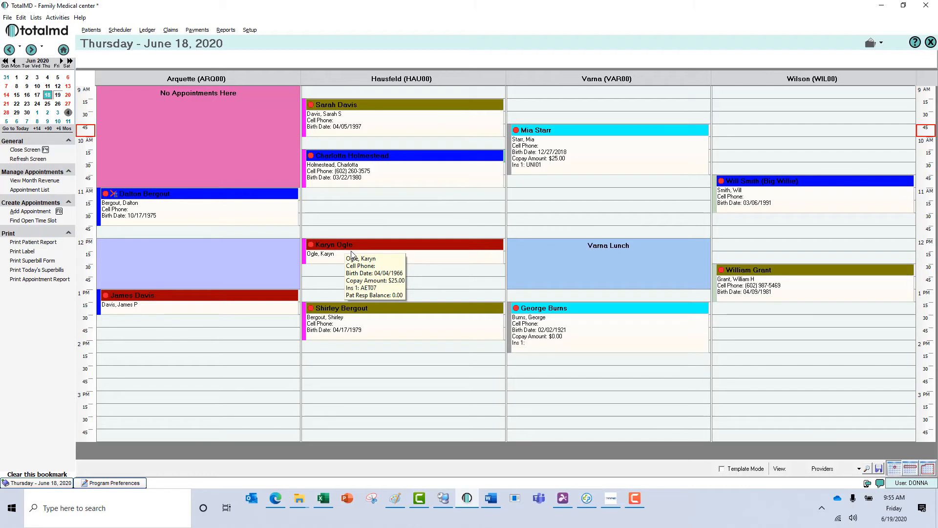
{"action": "left_click", "coordinate": [351, 254]}
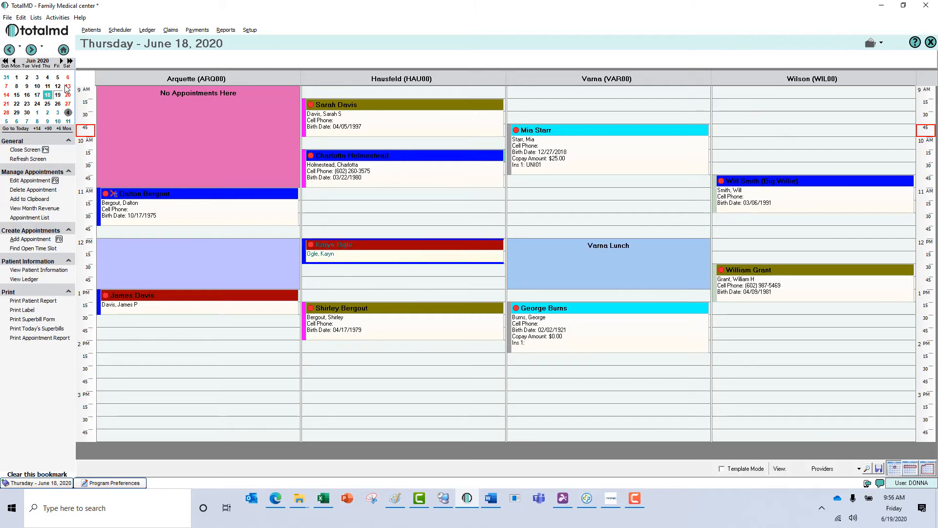
Step: Try to book a 10:15 AM appointment for the second provider on July 4, 2020, and cancel the entry
{"action": "mouse_move", "coordinate": [68, 114]}
{"action": "left_click", "coordinate": [67, 114]}
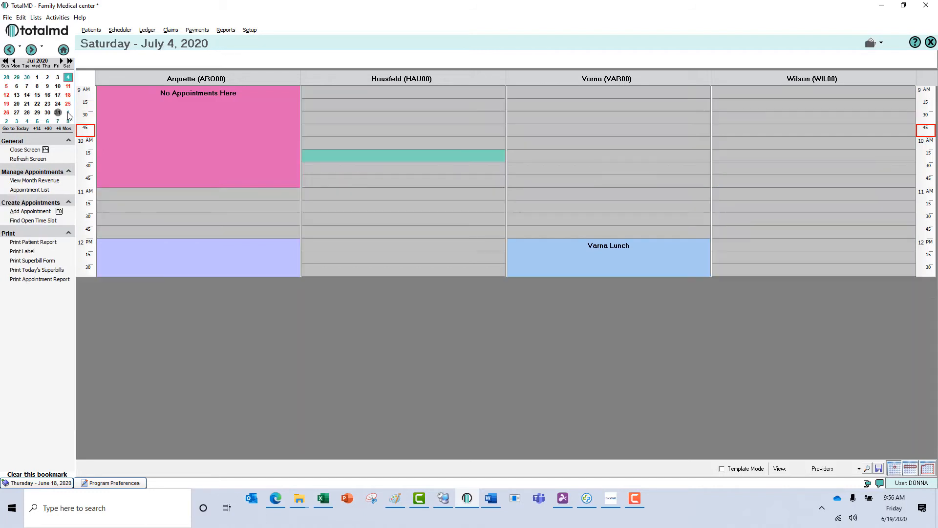
{"action": "double_click", "coordinate": [362, 154]}
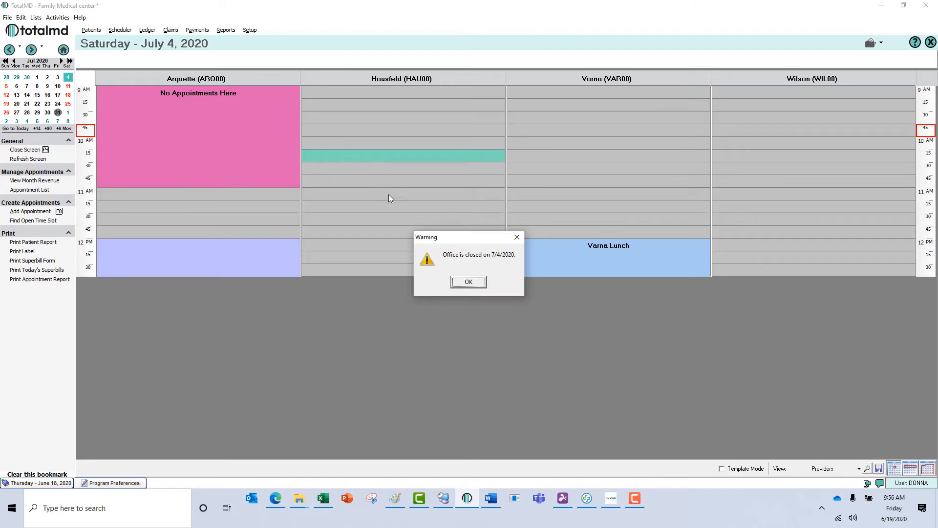
{"action": "left_click", "coordinate": [467, 282]}
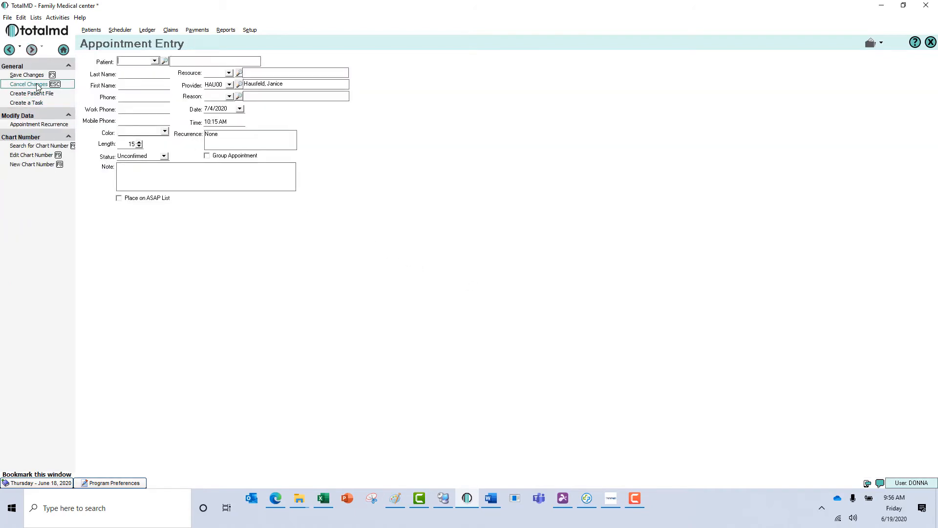
{"action": "left_click", "coordinate": [37, 85]}
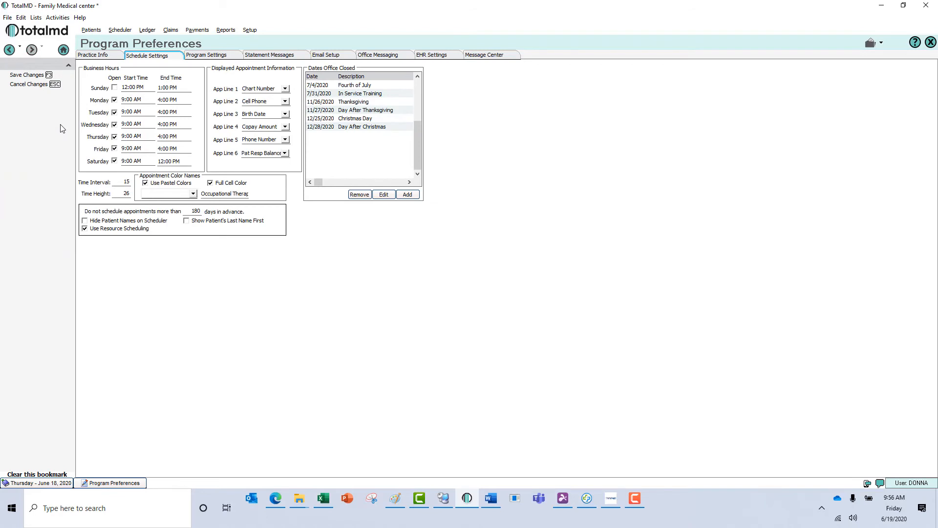
Step: Review the program settings and the statement messages, including the patient entry options and the common message field
{"action": "left_click", "coordinate": [211, 56]}
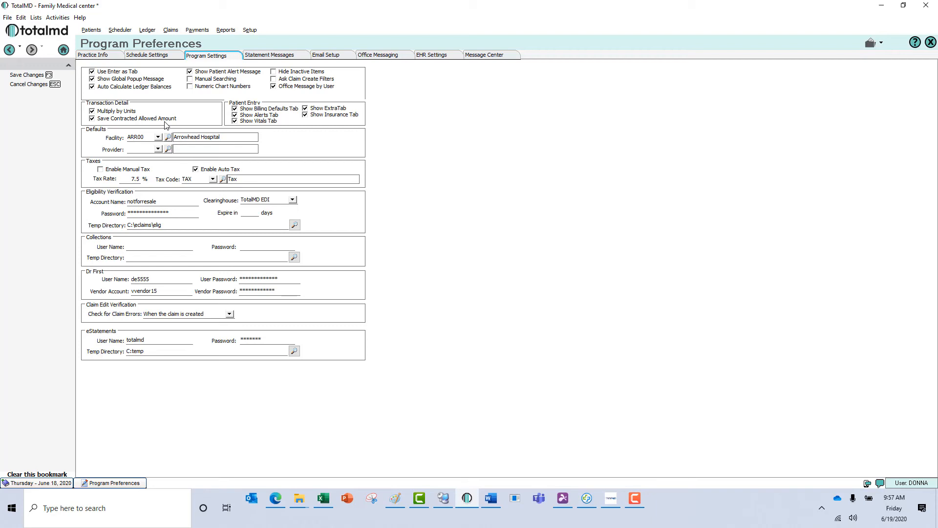
{"action": "left_click", "coordinate": [235, 115]}
{"action": "left_click", "coordinate": [264, 55]}
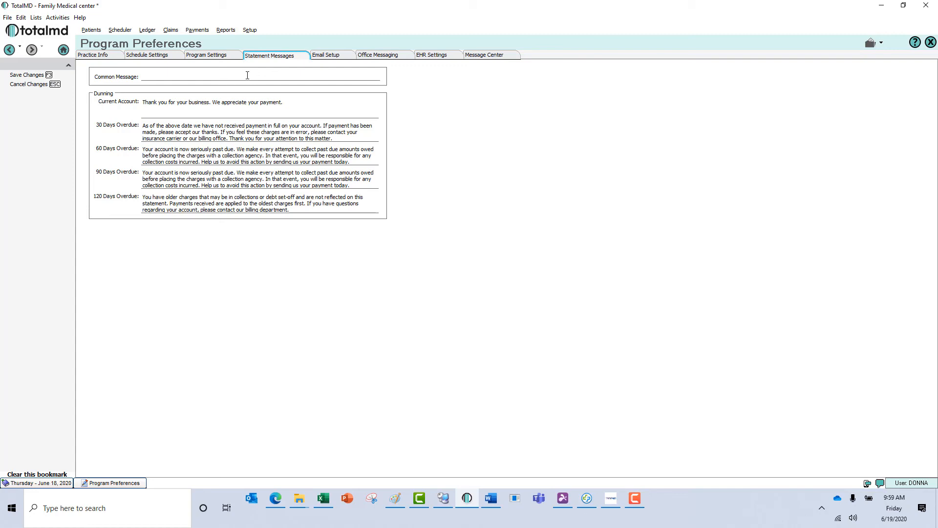
{"action": "left_click", "coordinate": [244, 76]}
Step: Review the email setup and save the program preference changes
{"action": "left_click", "coordinate": [331, 58]}
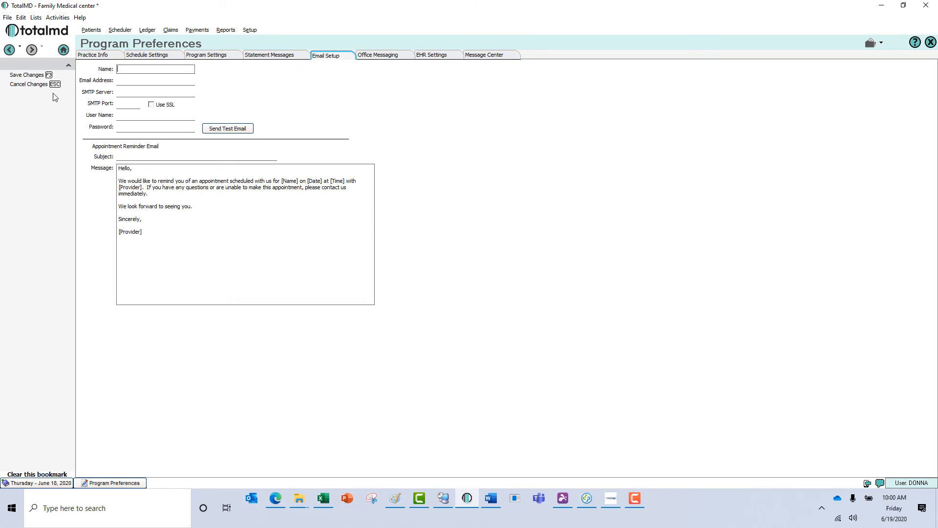
{"action": "left_click", "coordinate": [32, 84]}
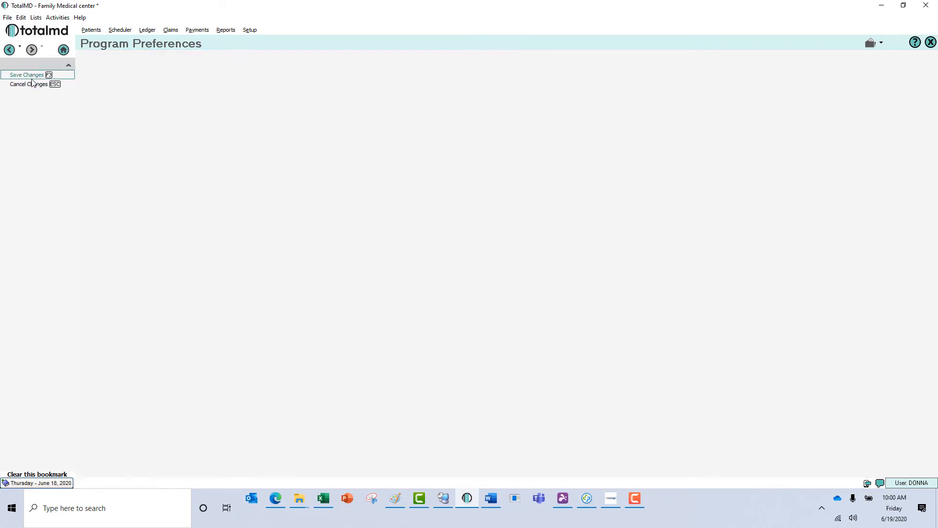